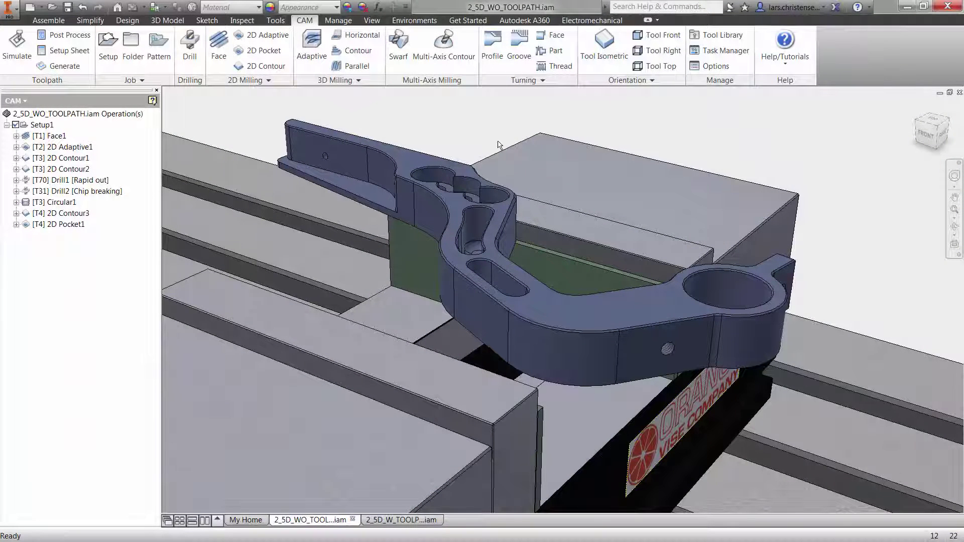
{"action": "key", "text": "F6"}
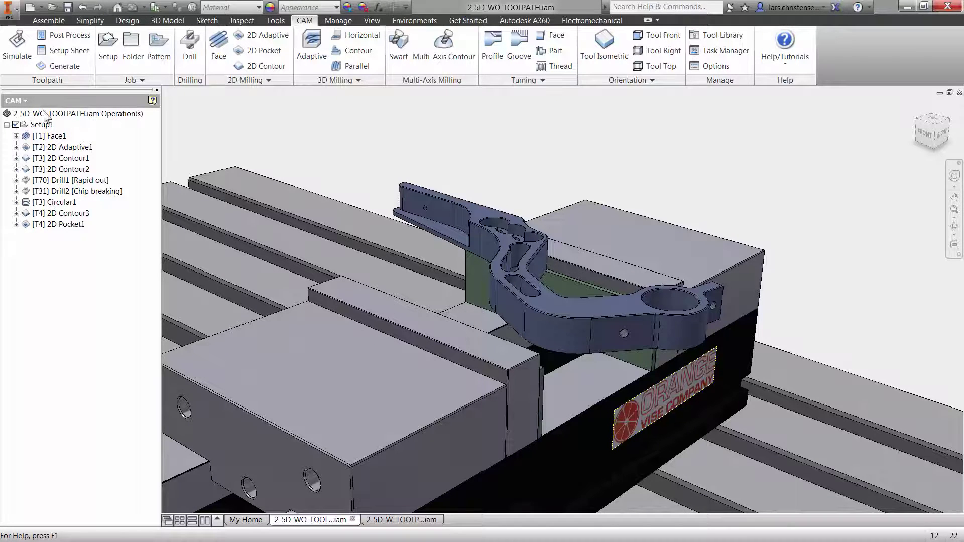
Simulate Setup1's toolpaths and jump playback to near the end of machining.
{"action": "left_click", "coordinate": [45, 125]}
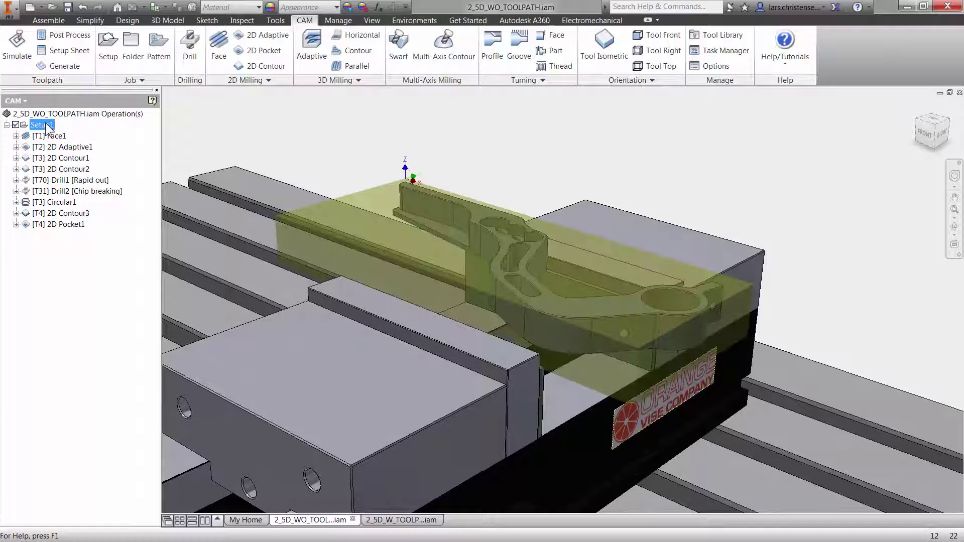
{"action": "left_click", "coordinate": [26, 41]}
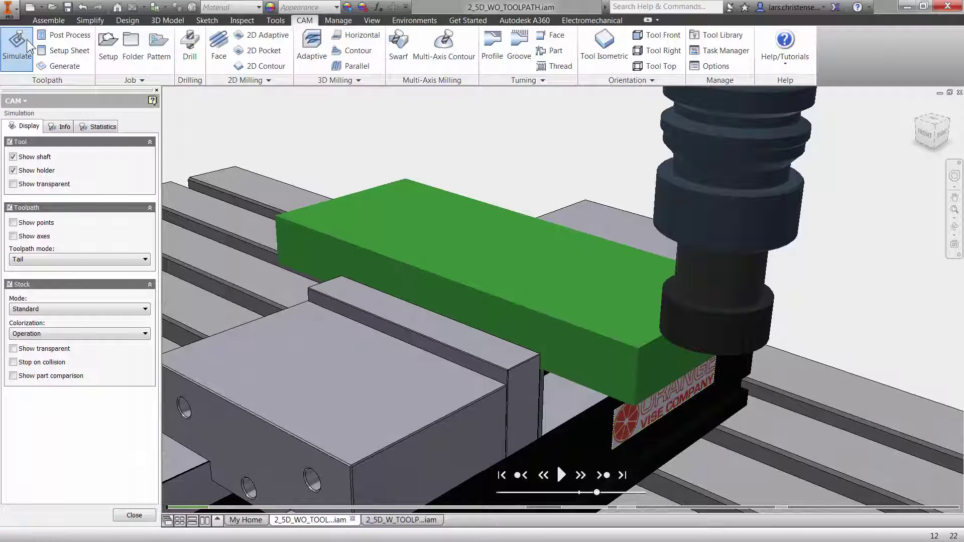
{"action": "left_click", "coordinate": [935, 507]}
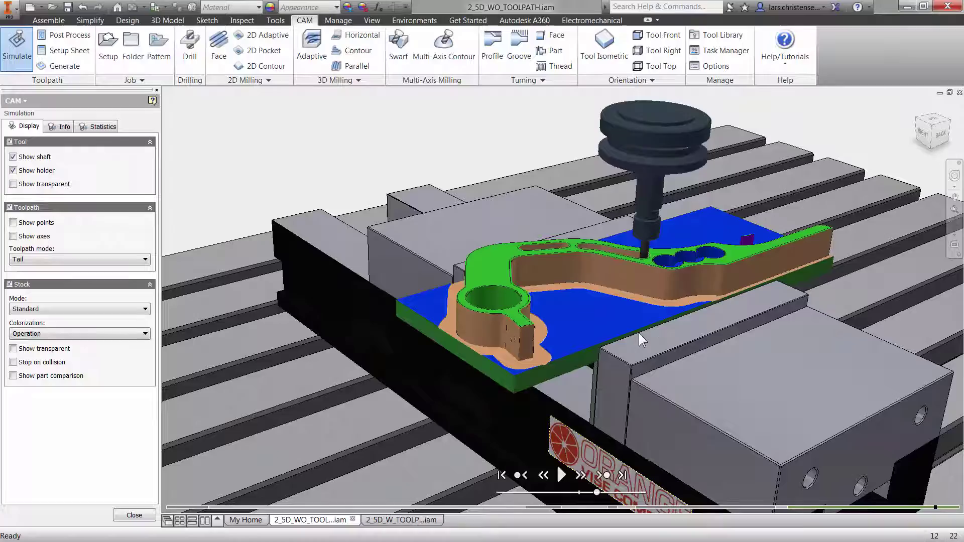
Orbit the simulated pedal to inspect its machined profile, bore and pocket holes.
{"action": "middle_click_drag", "start_coordinate": [554, 325], "coordinate": [451, 301], "text": "shift"}
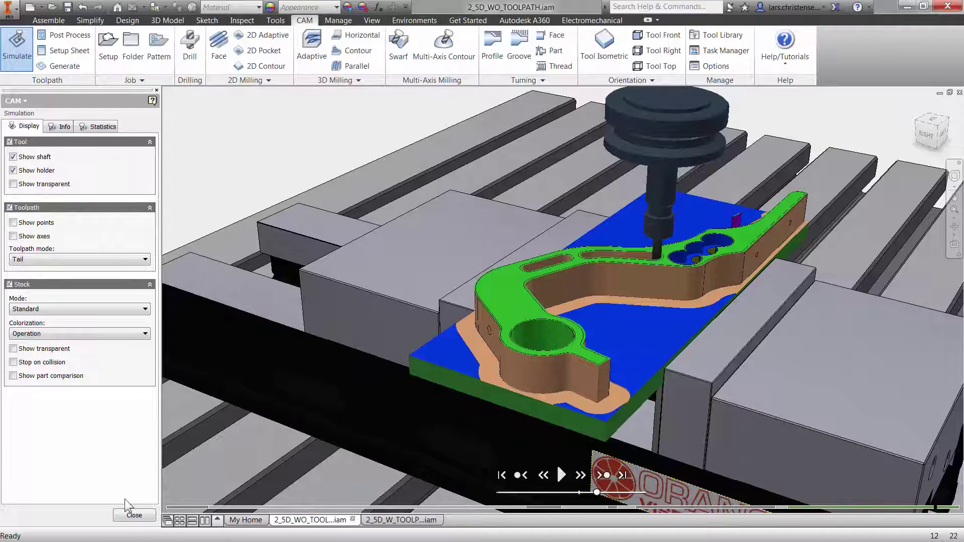
Close the simulation and show the assembly Model tree with Parallels:1 expanded.
{"action": "left_click", "coordinate": [127, 515]}
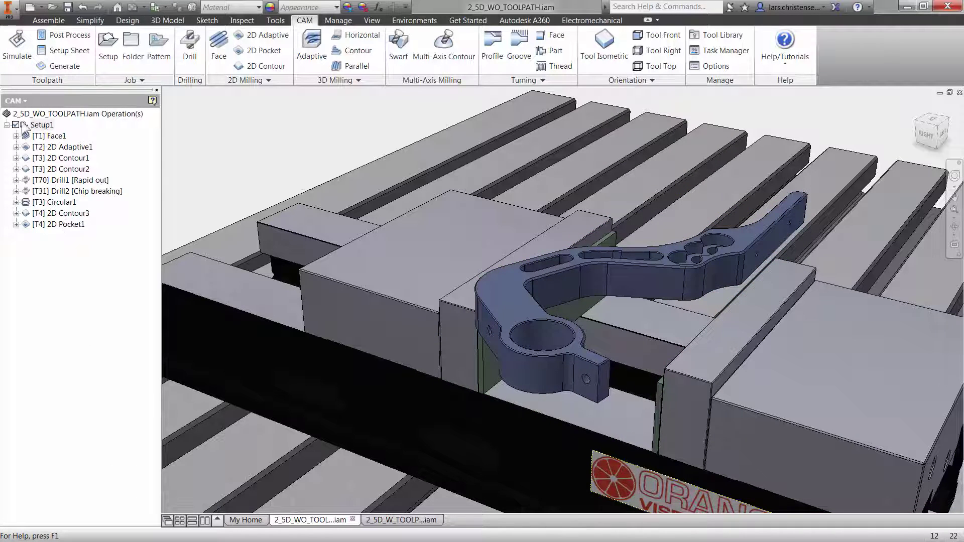
{"action": "left_click", "coordinate": [20, 103]}
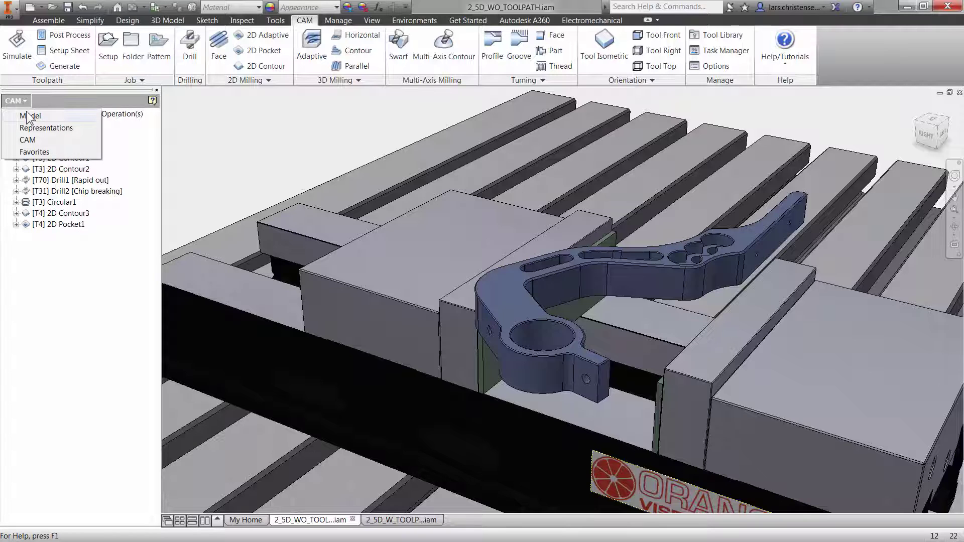
{"action": "left_click", "coordinate": [28, 117]}
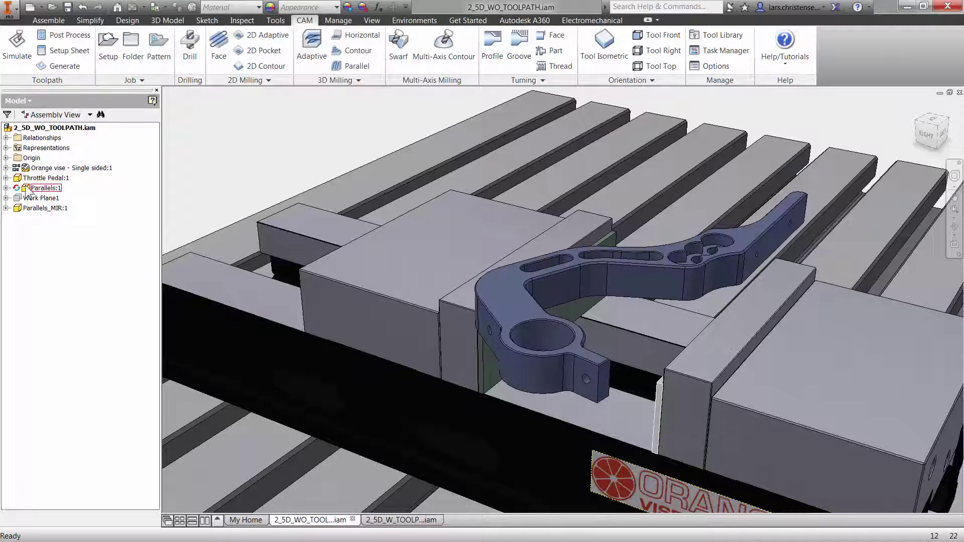
{"action": "left_click", "coordinate": [5, 188]}
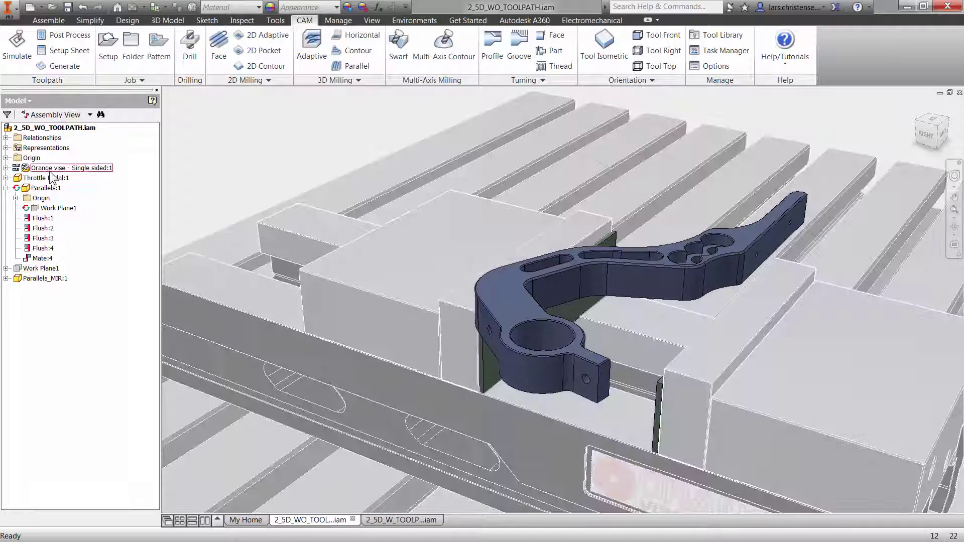
Hide the Orange vise, Parallels_MIR:1 and Parallels:1 so only the pedal remains.
{"action": "left_click", "coordinate": [53, 169]}
{"action": "right_click", "coordinate": [54, 172]}
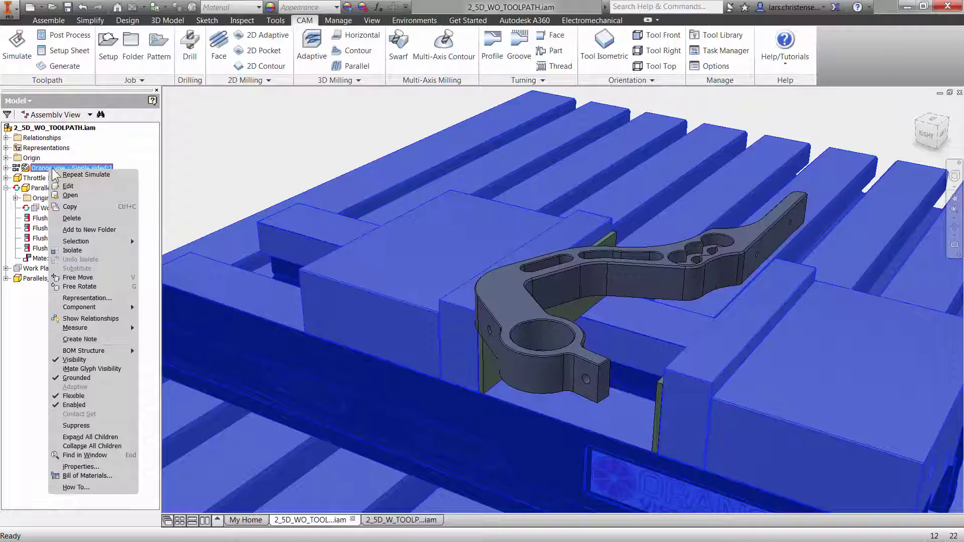
{"action": "left_click", "coordinate": [82, 358]}
{"action": "left_click", "coordinate": [331, 216]}
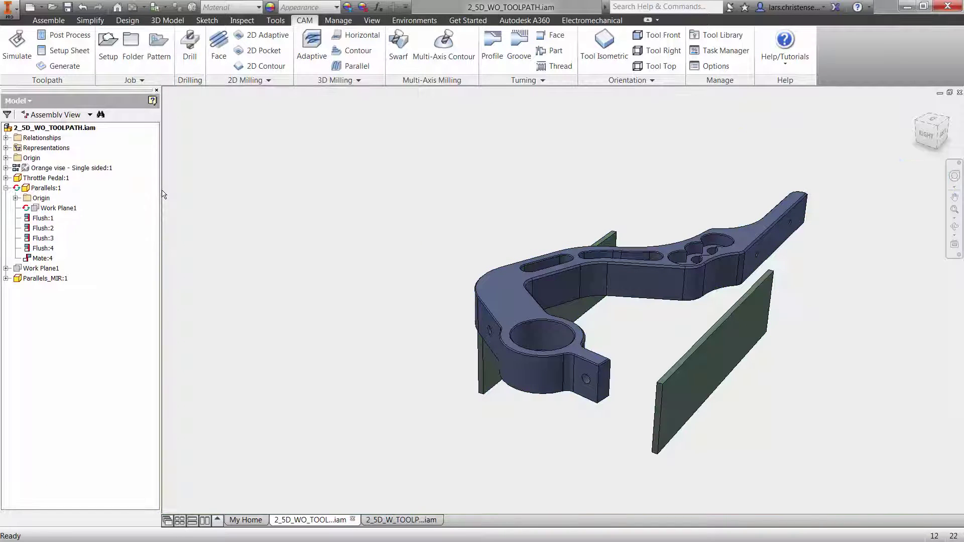
{"action": "right_click", "coordinate": [51, 276]}
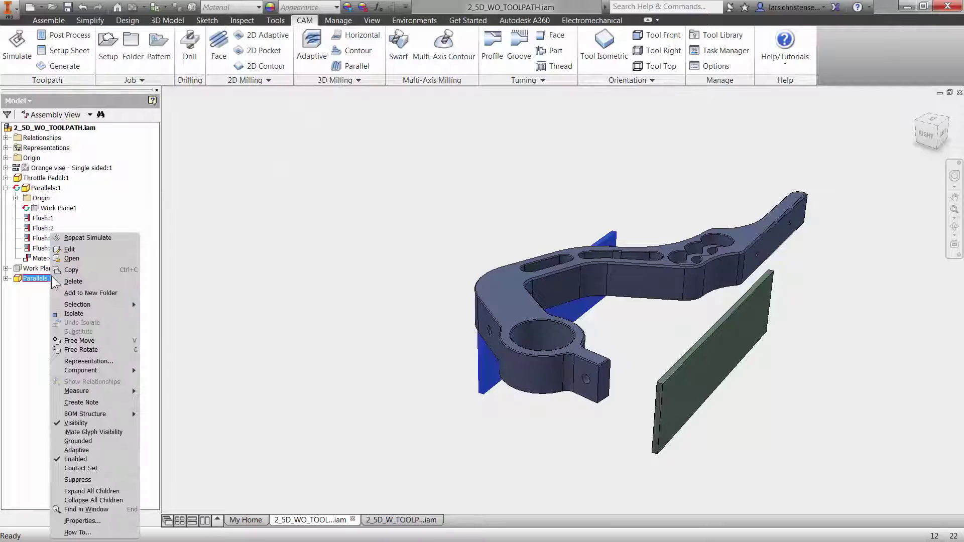
{"action": "left_click", "coordinate": [85, 423]}
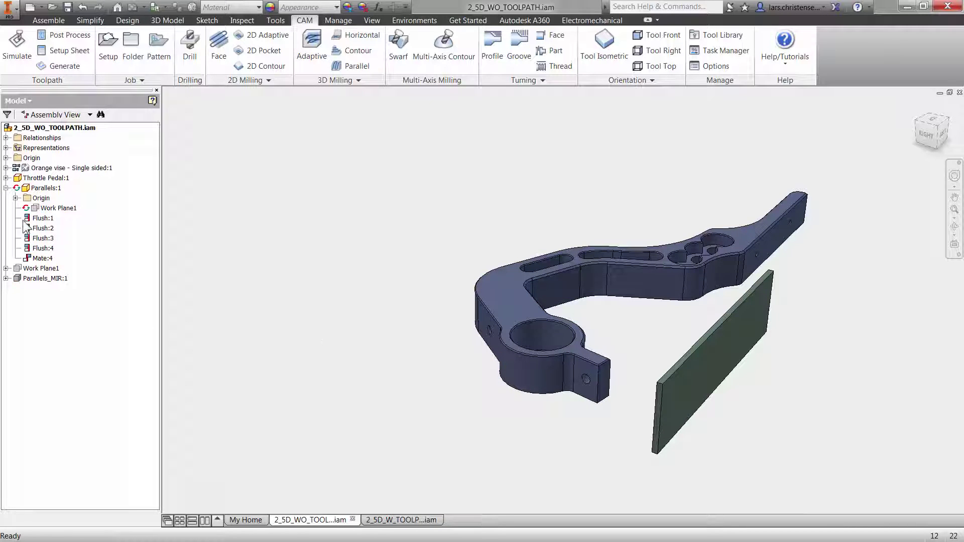
{"action": "right_click", "coordinate": [42, 188]}
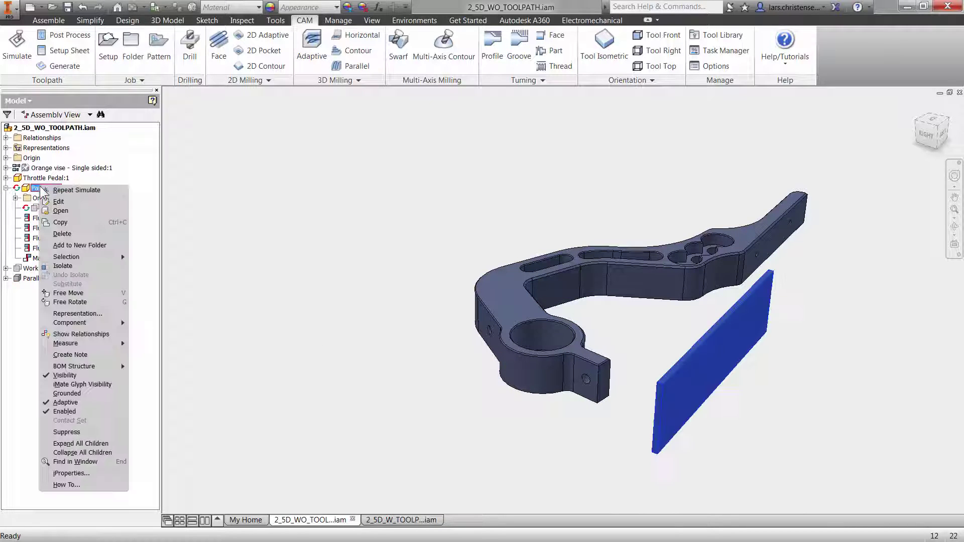
{"action": "left_click", "coordinate": [81, 375]}
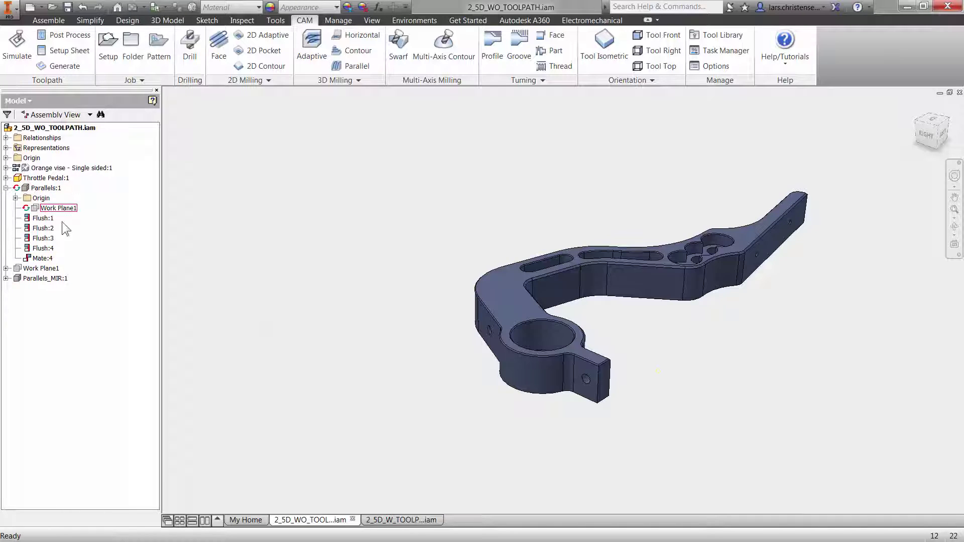
{"action": "left_click", "coordinate": [18, 101]}
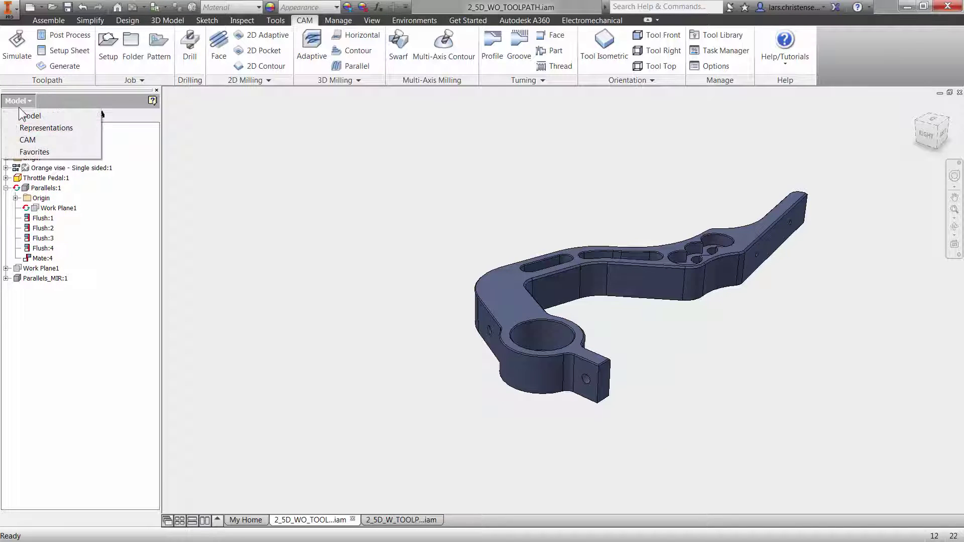
Return the browser to the CAM operation tree showing the pedal in its stock.
{"action": "left_click", "coordinate": [26, 141]}
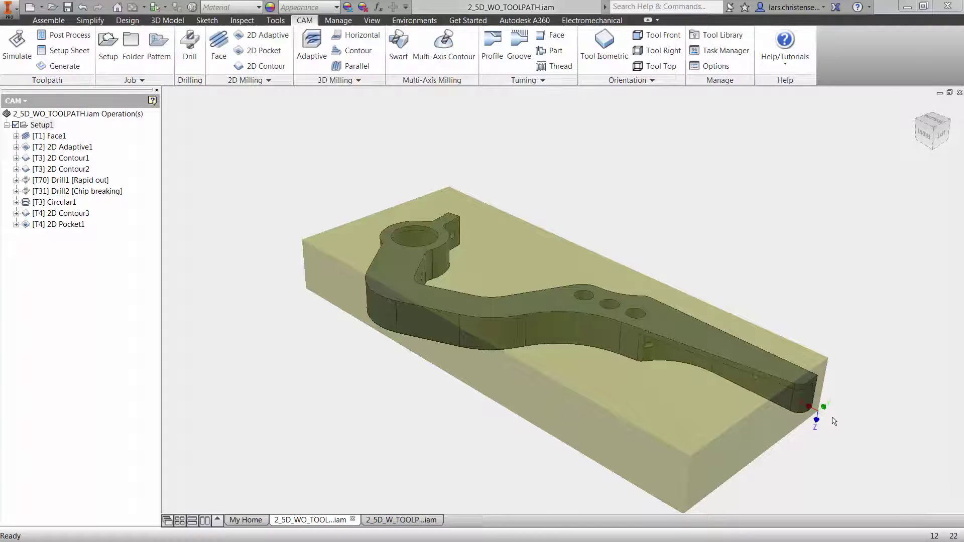
Select the throttle pedal and create a new milling setup, Setup2.
{"action": "left_click", "coordinate": [429, 244]}
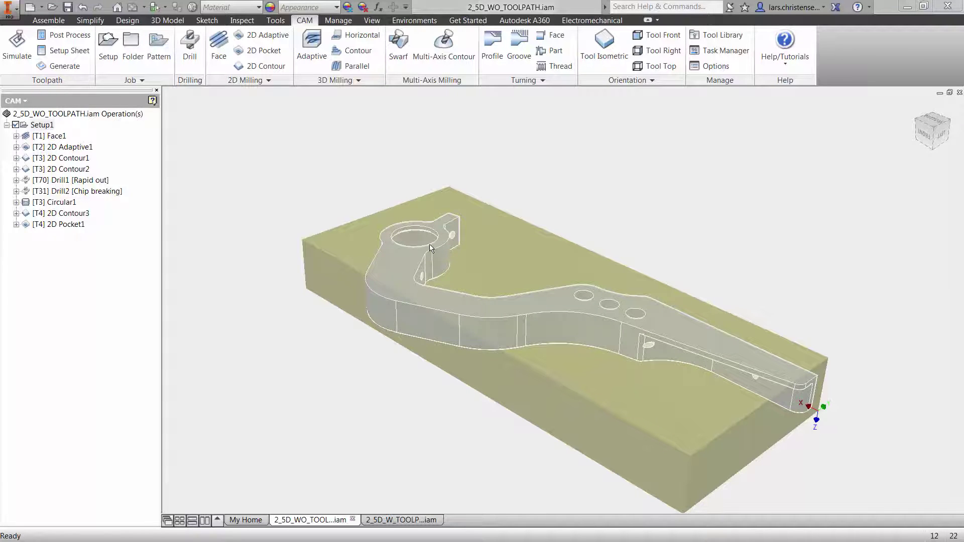
{"action": "left_click", "coordinate": [109, 53]}
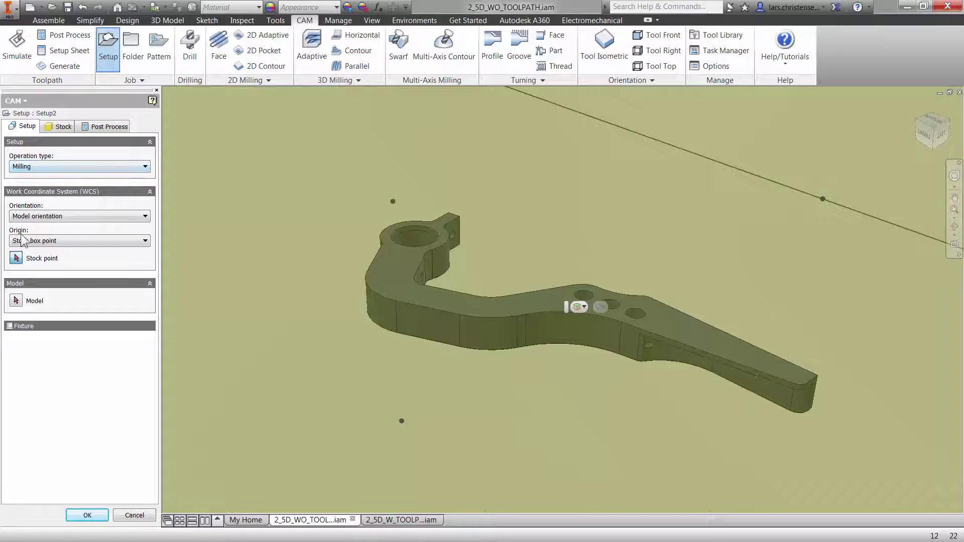
Set Setup2's orientation to 'Select Z axis/plane & X axis'.
{"action": "left_click", "coordinate": [50, 217]}
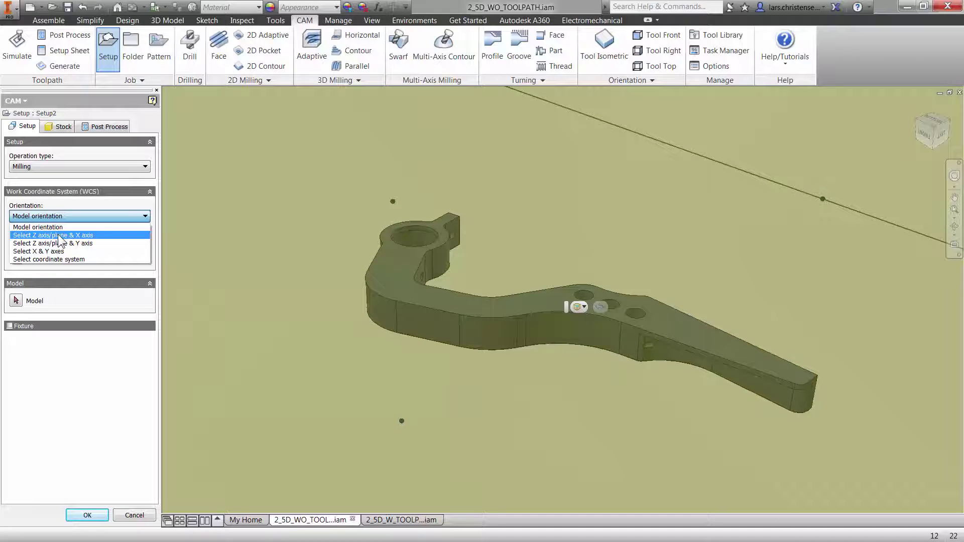
{"action": "left_click", "coordinate": [60, 236]}
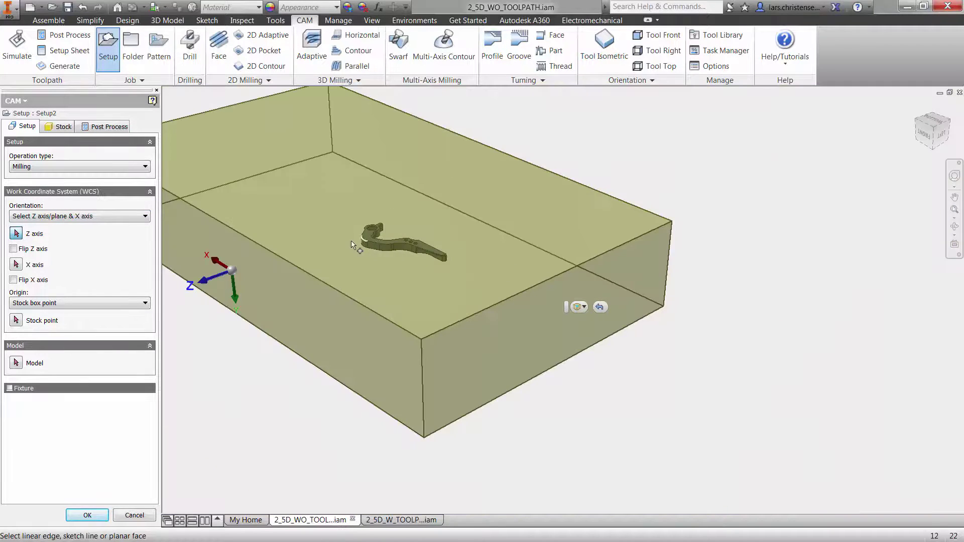
{"action": "scroll", "coordinate": [210, 157], "scroll_direction": "up", "scroll_amount": 4}
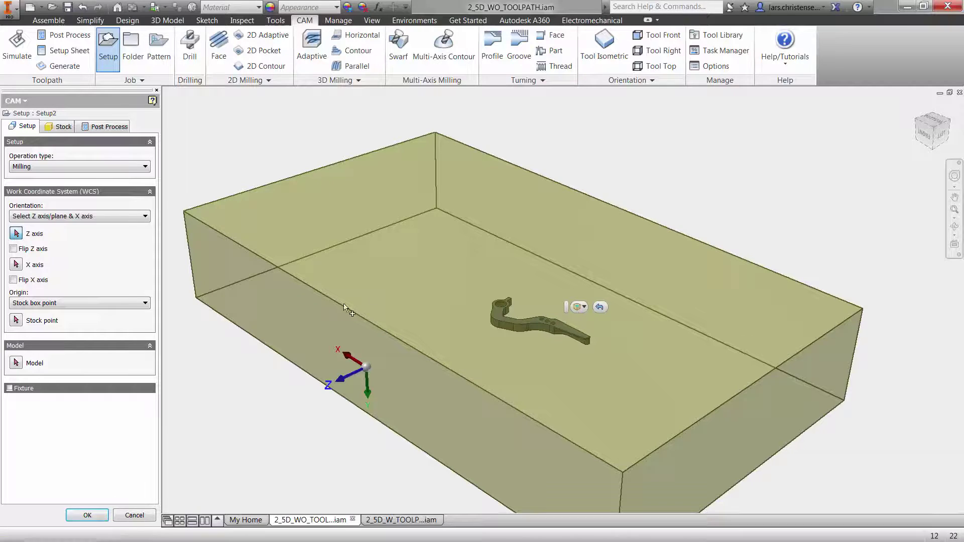
Pick the pedal part as Setup2's model so the stock box fits it.
{"action": "left_click", "coordinate": [14, 364]}
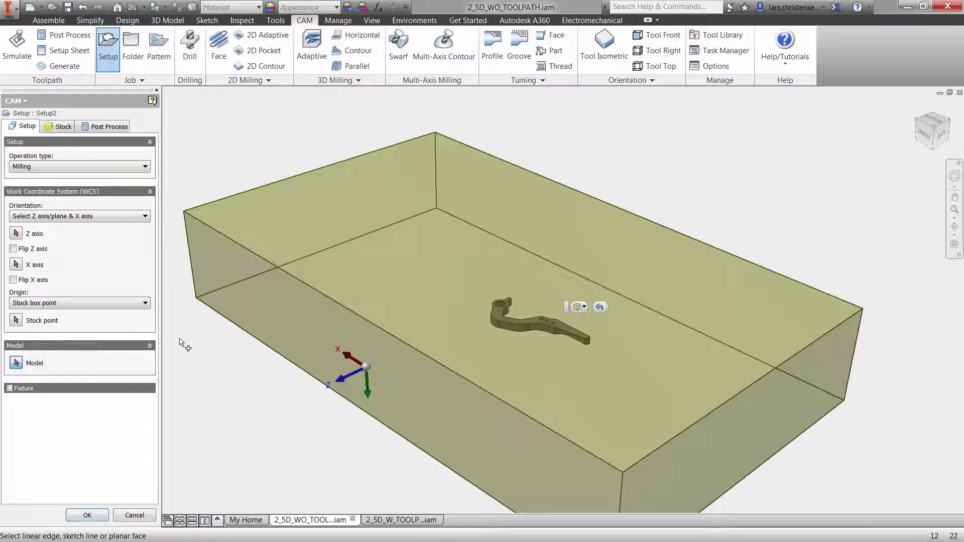
{"action": "left_click", "coordinate": [496, 322]}
{"action": "scroll", "coordinate": [542, 314], "scroll_direction": "up", "scroll_amount": 5}
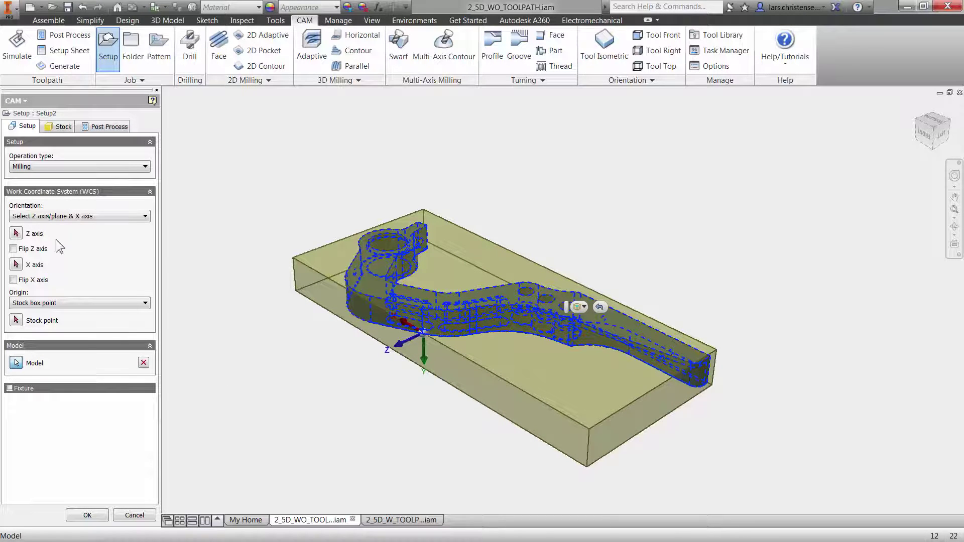
{"action": "left_click", "coordinate": [16, 234]}
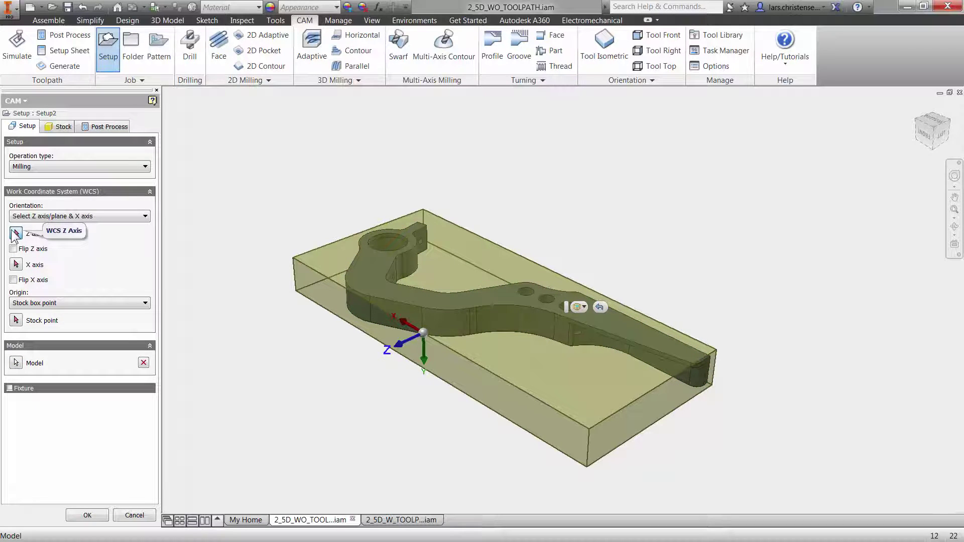
Define the Z axis from the pedal's top face, pointing upward.
{"action": "left_click", "coordinate": [484, 301]}
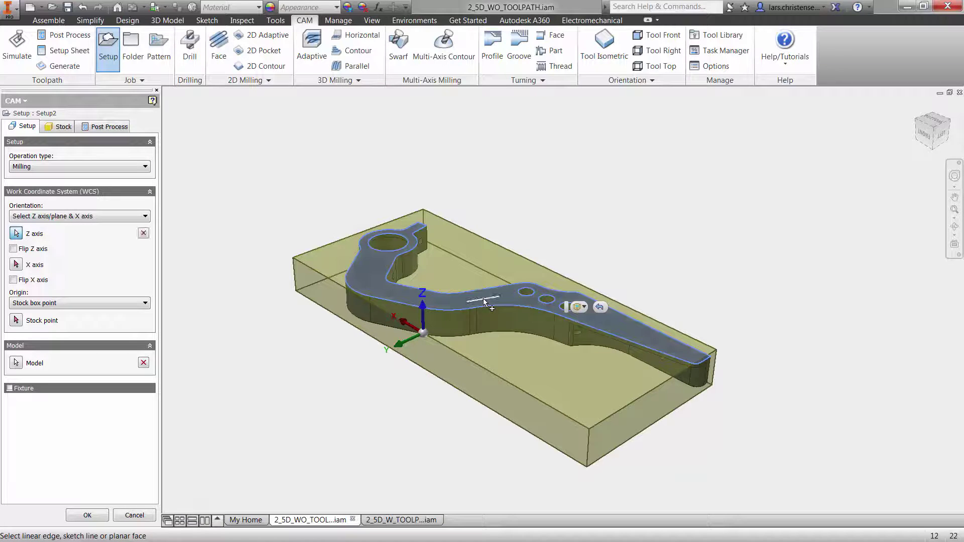
{"action": "left_click", "coordinate": [421, 331]}
Align the X axis to a straight pedal edge and flip its direction.
{"action": "left_click", "coordinate": [30, 266]}
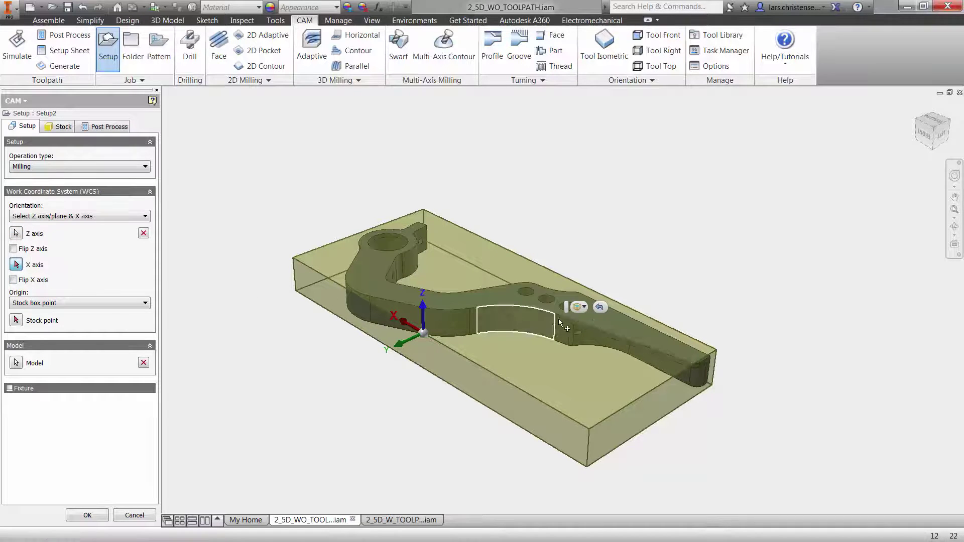
{"action": "left_click", "coordinate": [631, 318]}
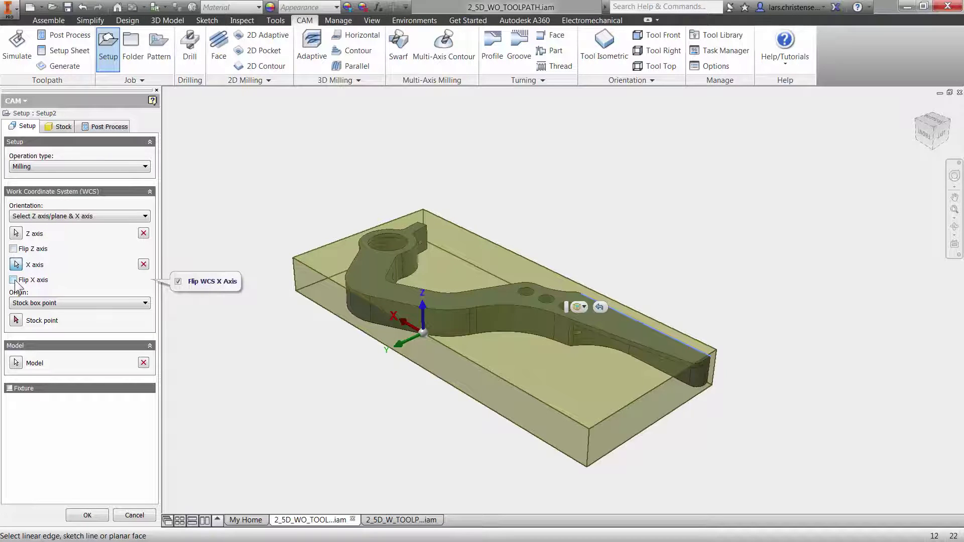
{"action": "left_click", "coordinate": [14, 280]}
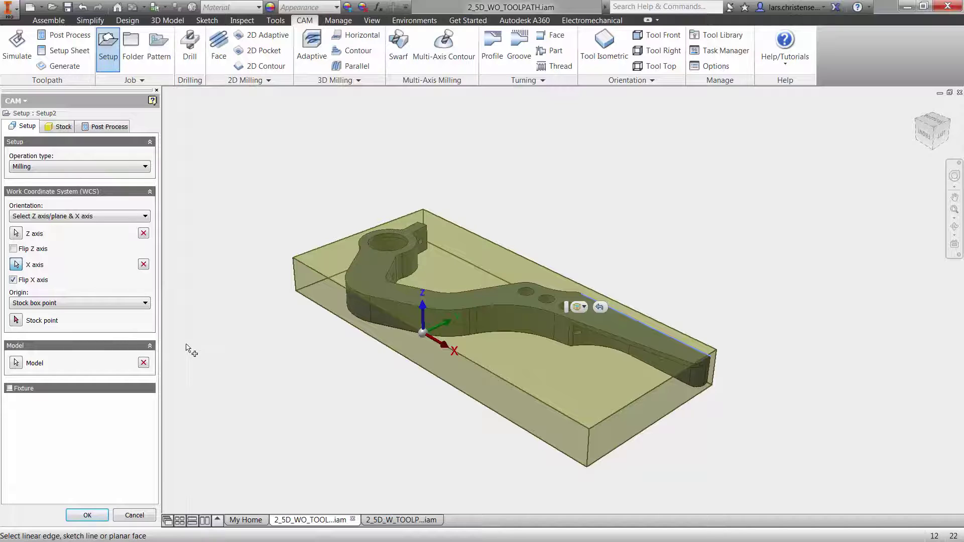
Set the origin to Selected point at the centre of the pedal's large bore.
{"action": "left_click", "coordinate": [116, 303]}
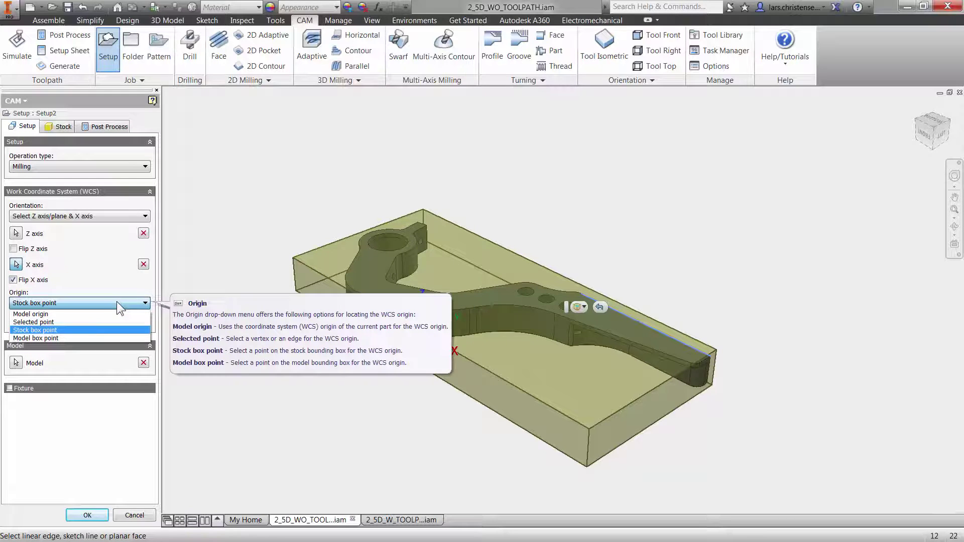
{"action": "left_click", "coordinate": [72, 322]}
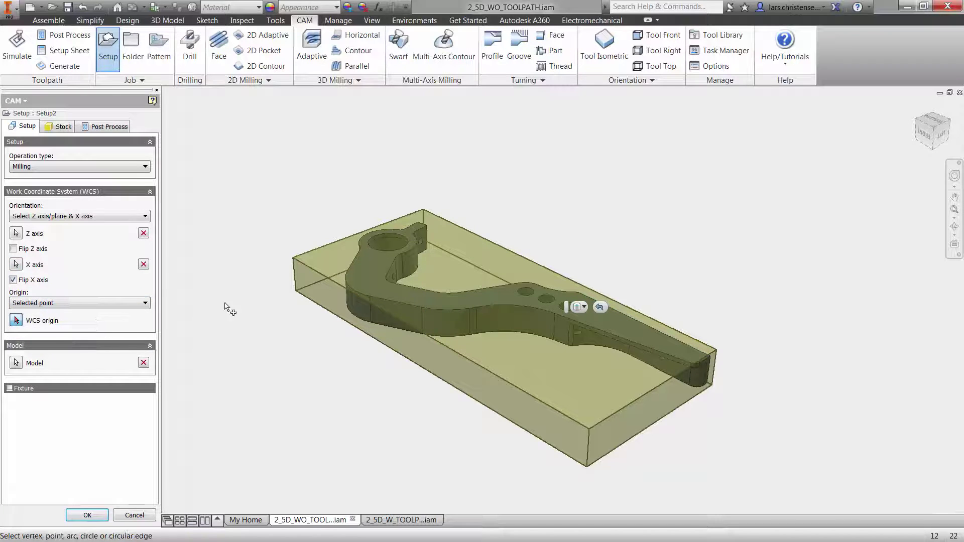
{"action": "left_click", "coordinate": [372, 239]}
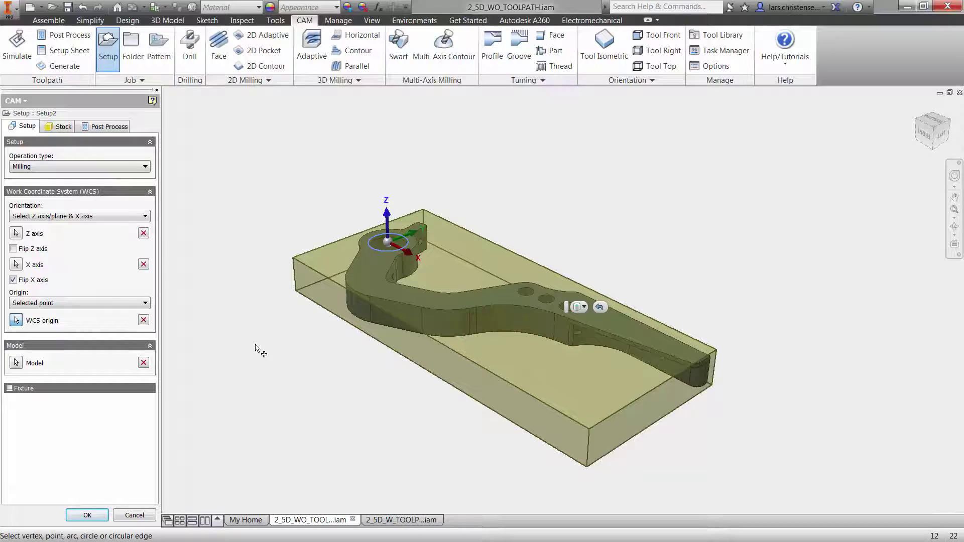
Review the 10.5 × 4.5 × 1 in fixed-size stock and confirm Setup2.
{"action": "left_click", "coordinate": [70, 134]}
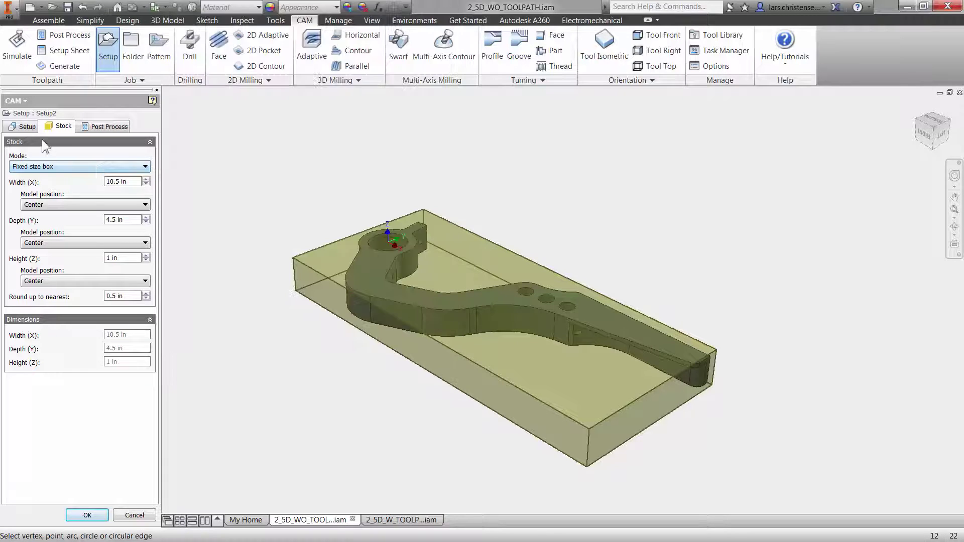
{"action": "left_click", "coordinate": [34, 129]}
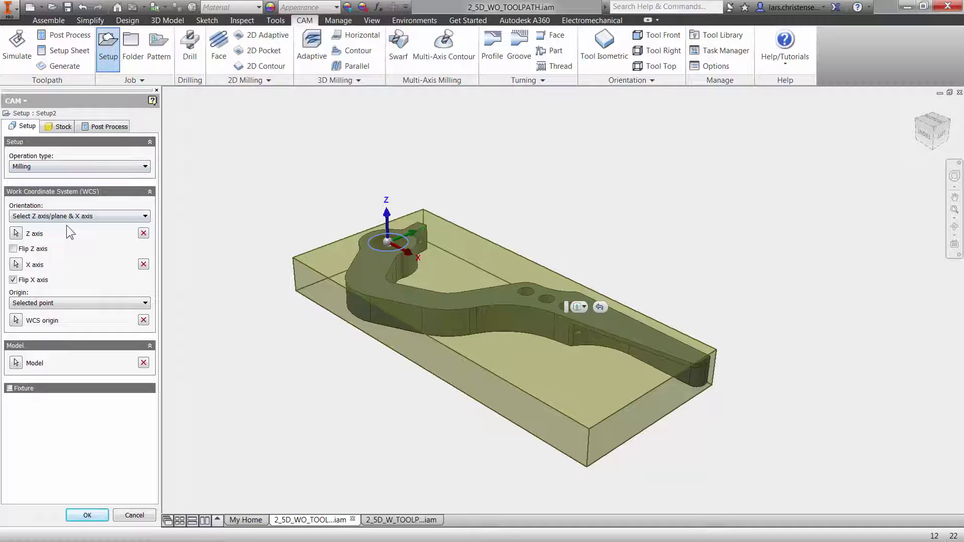
{"action": "left_click", "coordinate": [90, 515]}
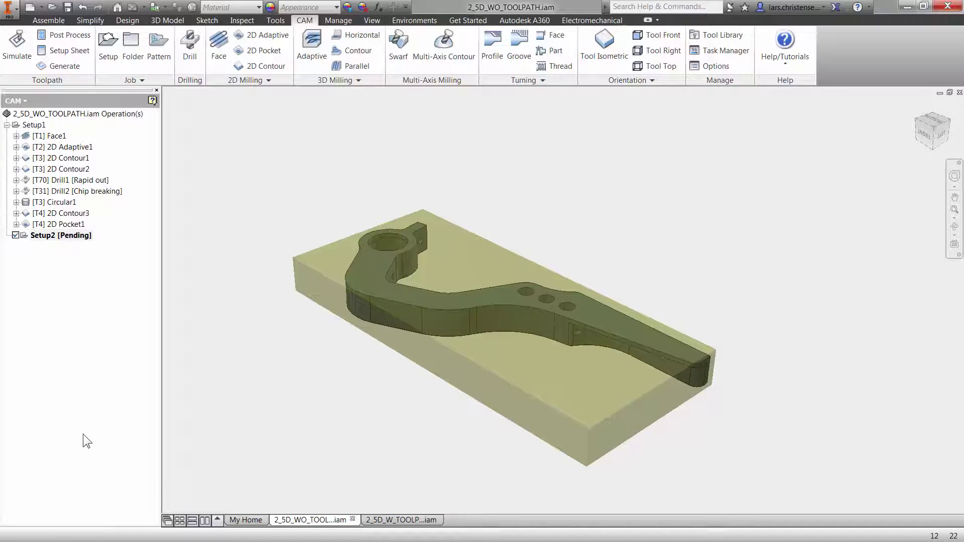
Add a Face2 facing operation to Setup2 with the Ø50 mm face mill and generate its toolpath.
{"action": "left_click", "coordinate": [44, 237]}
{"action": "left_click", "coordinate": [219, 55]}
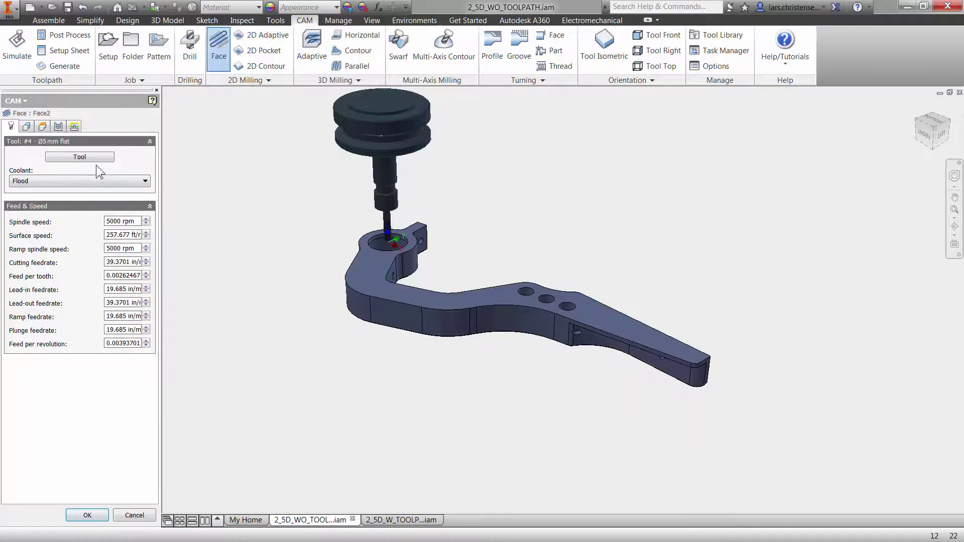
{"action": "left_click", "coordinate": [95, 157]}
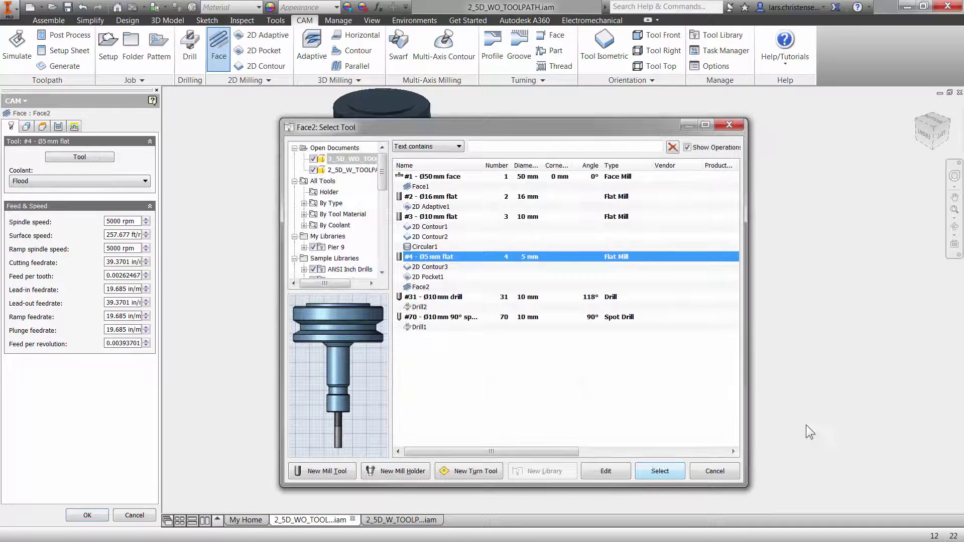
{"action": "left_click", "coordinate": [455, 179]}
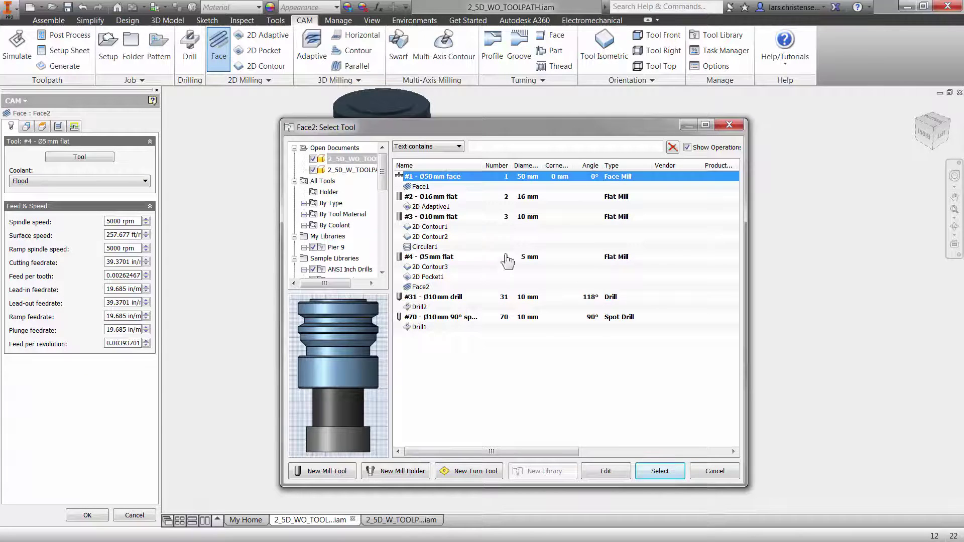
{"action": "left_click", "coordinate": [647, 471]}
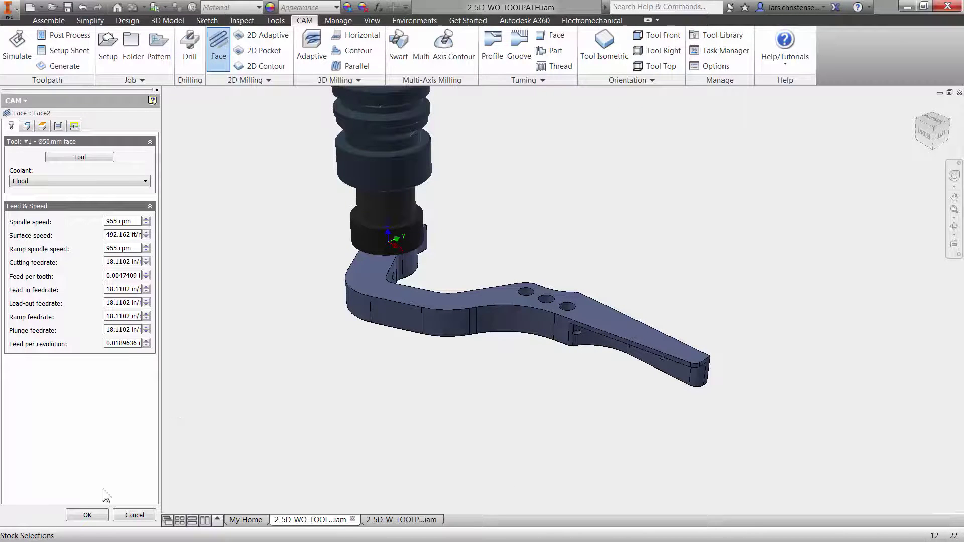
{"action": "left_click", "coordinate": [87, 517]}
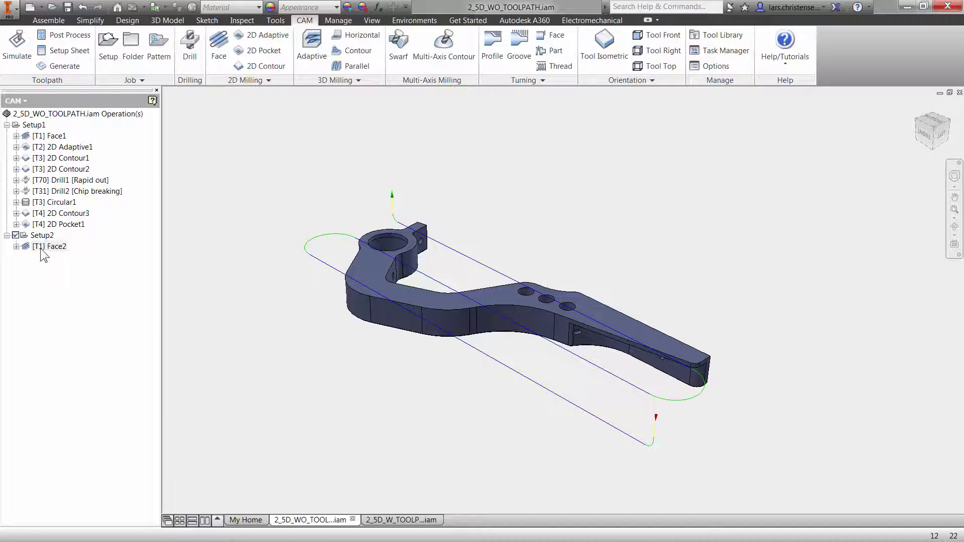
{"action": "left_click", "coordinate": [42, 235]}
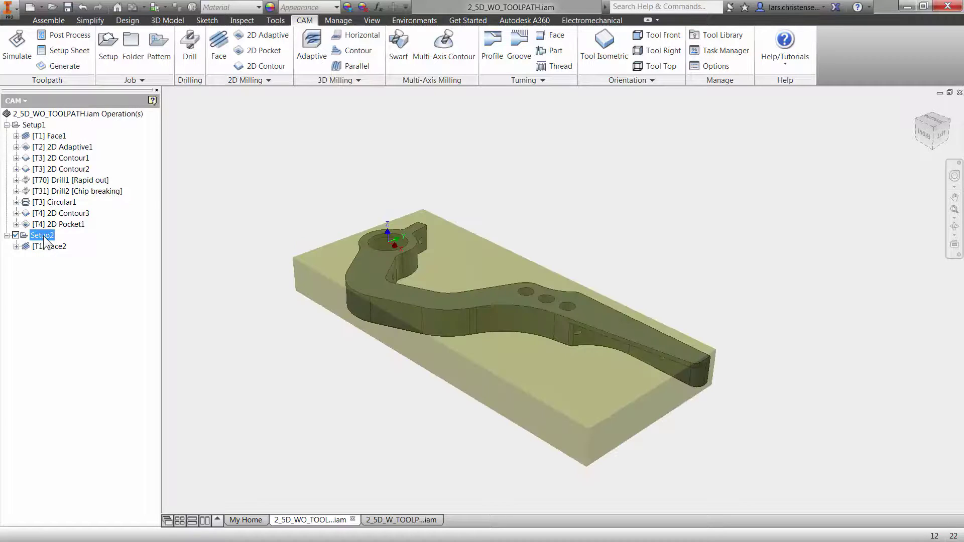
{"action": "left_click", "coordinate": [17, 69]}
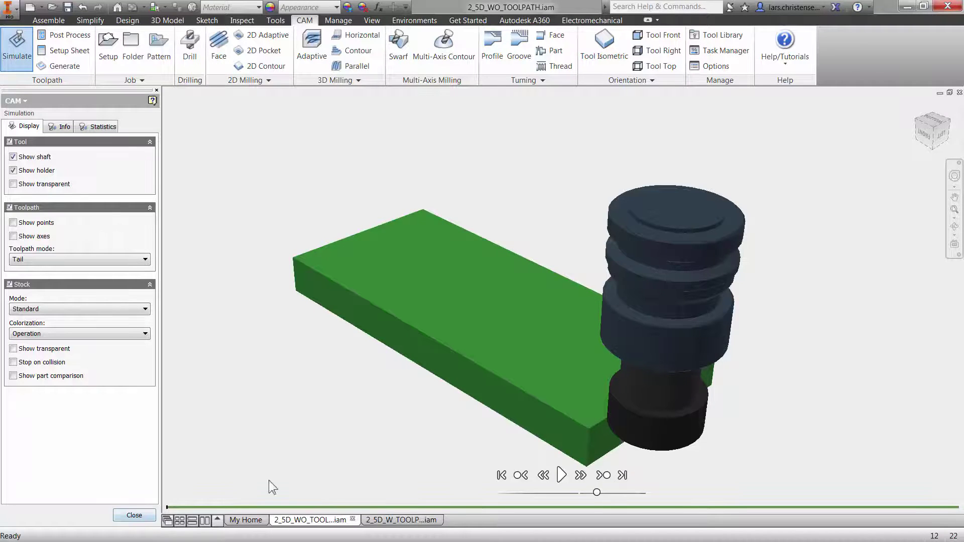
{"action": "left_click", "coordinate": [143, 513]}
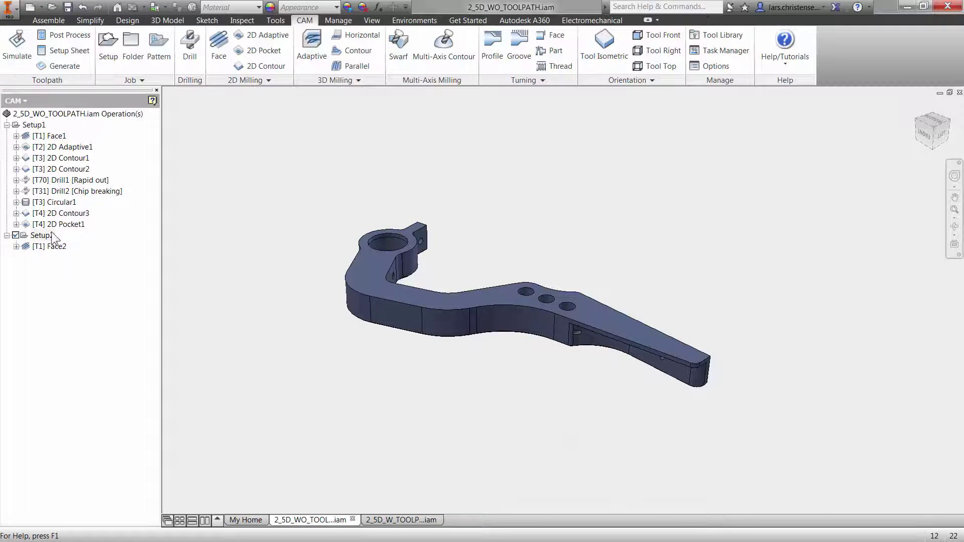
{"action": "left_click", "coordinate": [50, 234]}
{"action": "left_click", "coordinate": [33, 124], "text": "ctrl"}
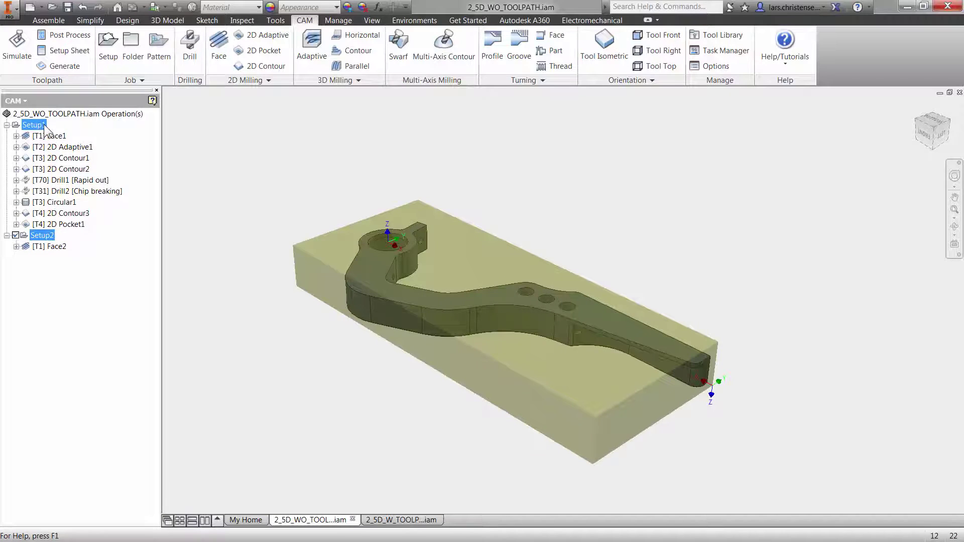
{"action": "left_click", "coordinate": [29, 66]}
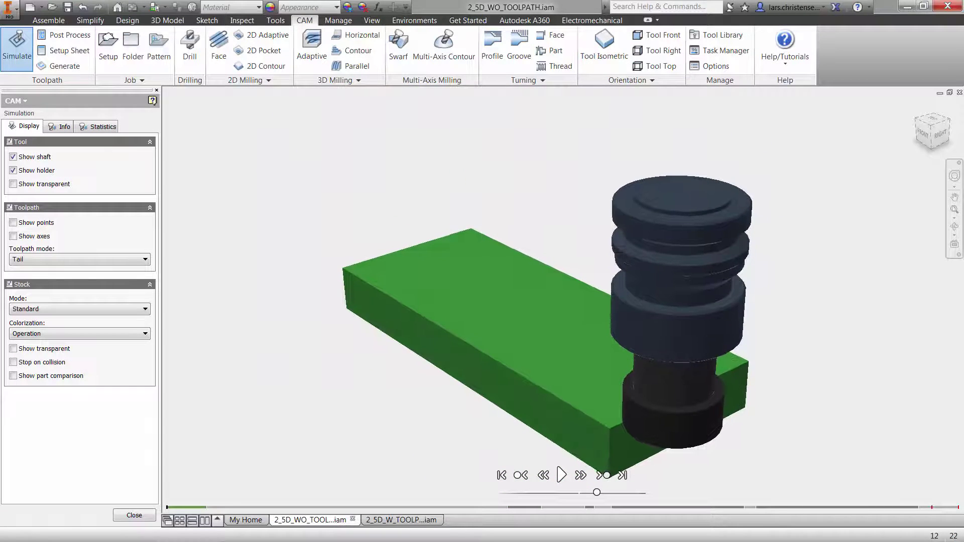
{"action": "left_click", "coordinate": [561, 475]}
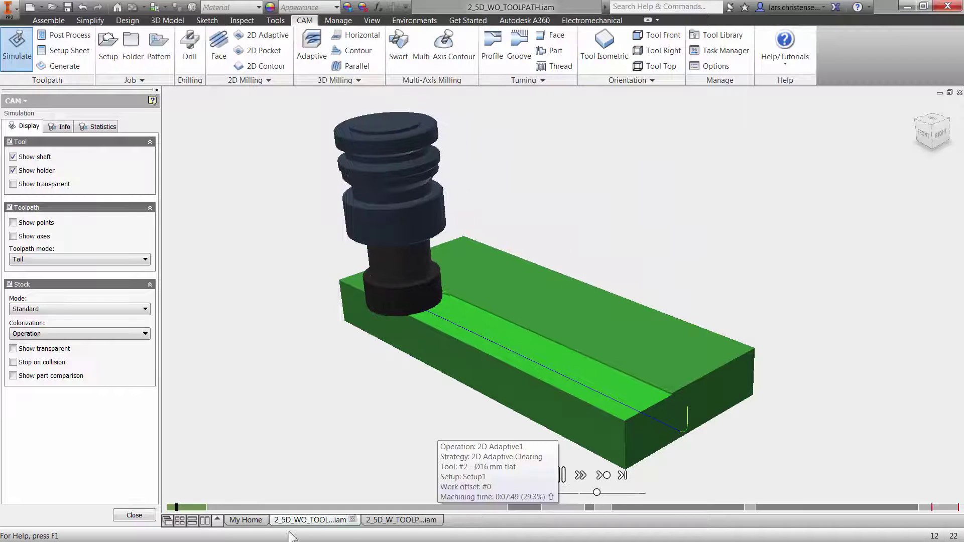
{"action": "left_click", "coordinate": [214, 508]}
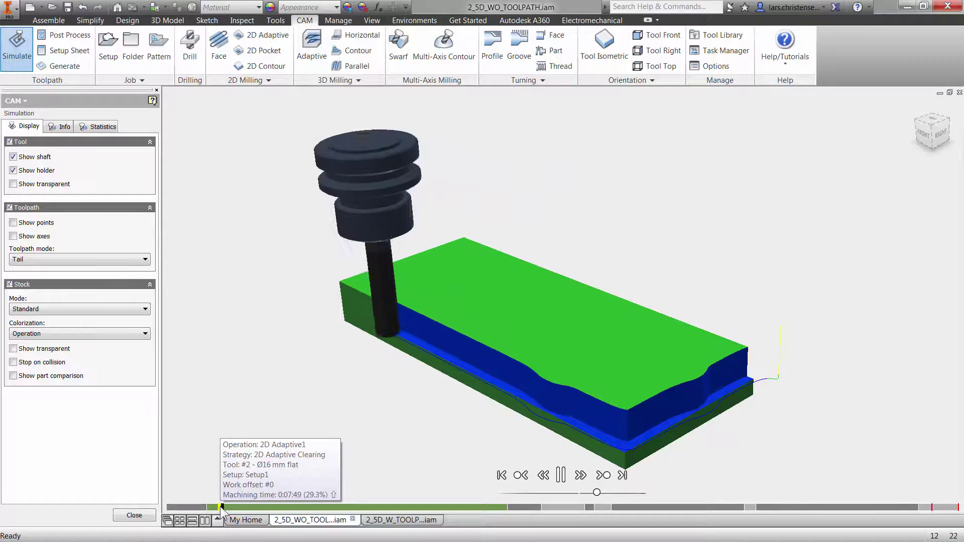
{"action": "left_click", "coordinate": [468, 508]}
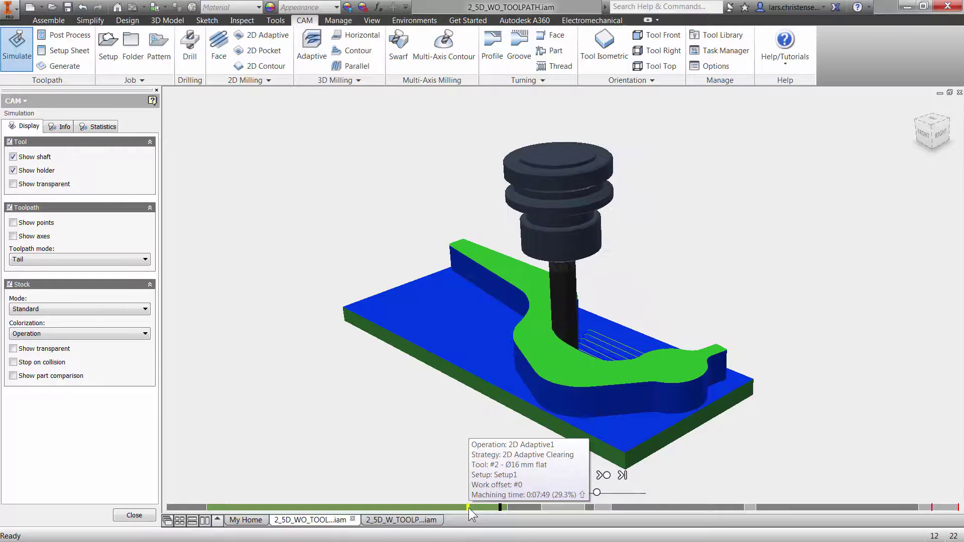
{"action": "left_click", "coordinate": [468, 508]}
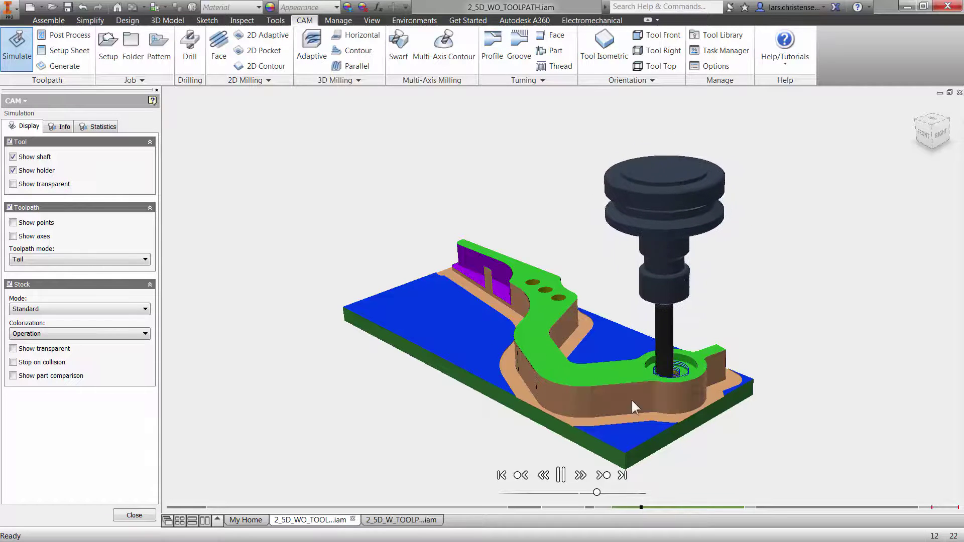
{"action": "left_click", "coordinate": [925, 507]}
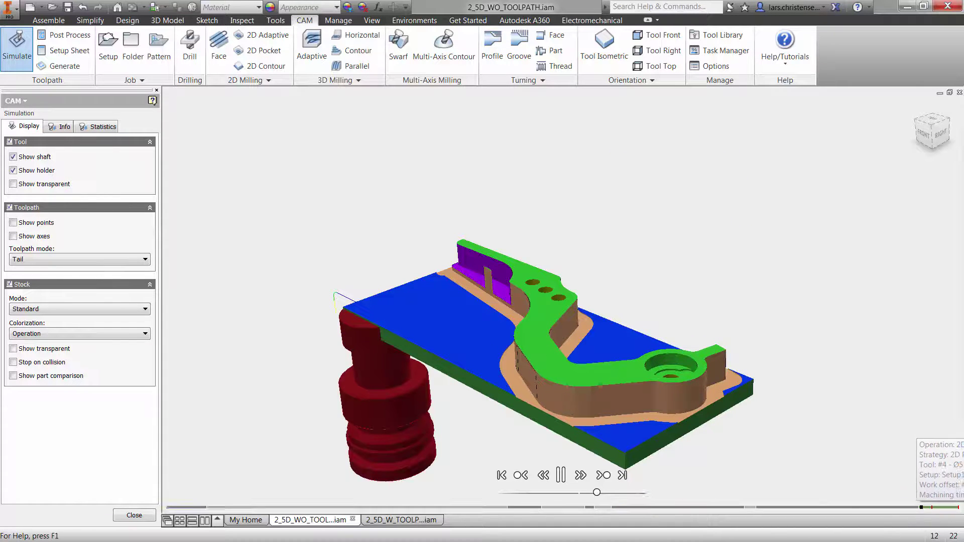
{"action": "middle_click_drag", "start_coordinate": [577, 502], "coordinate": [482, 475], "text": "shift"}
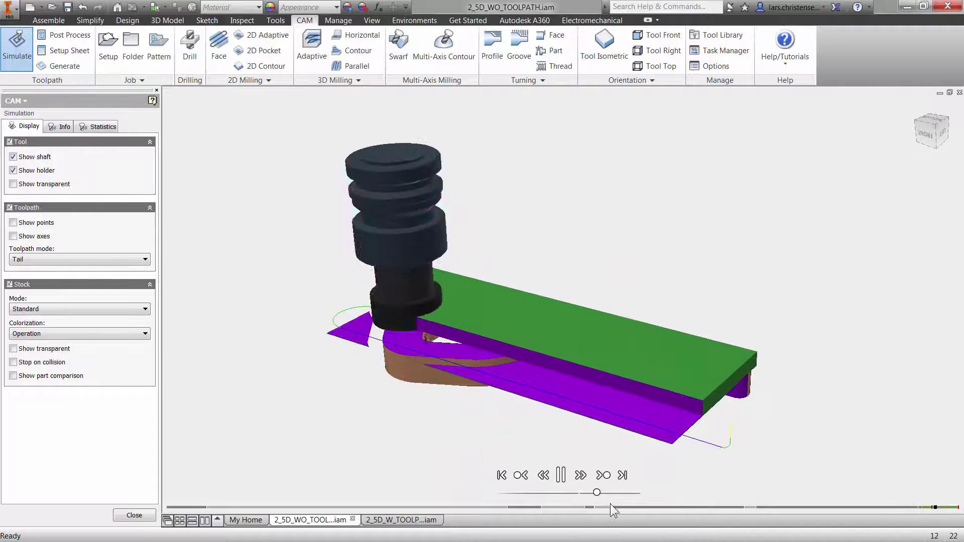
{"action": "left_click", "coordinate": [500, 475]}
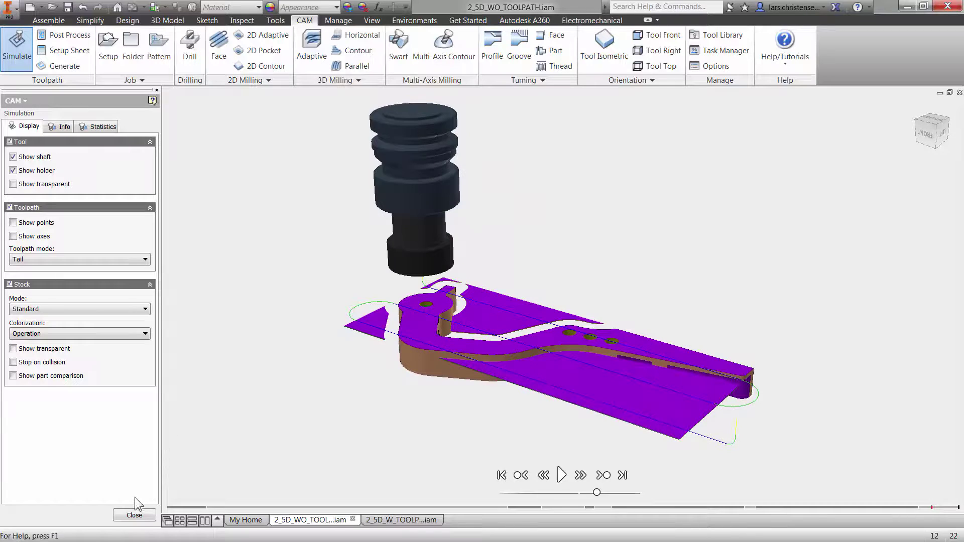
{"action": "left_click", "coordinate": [134, 515]}
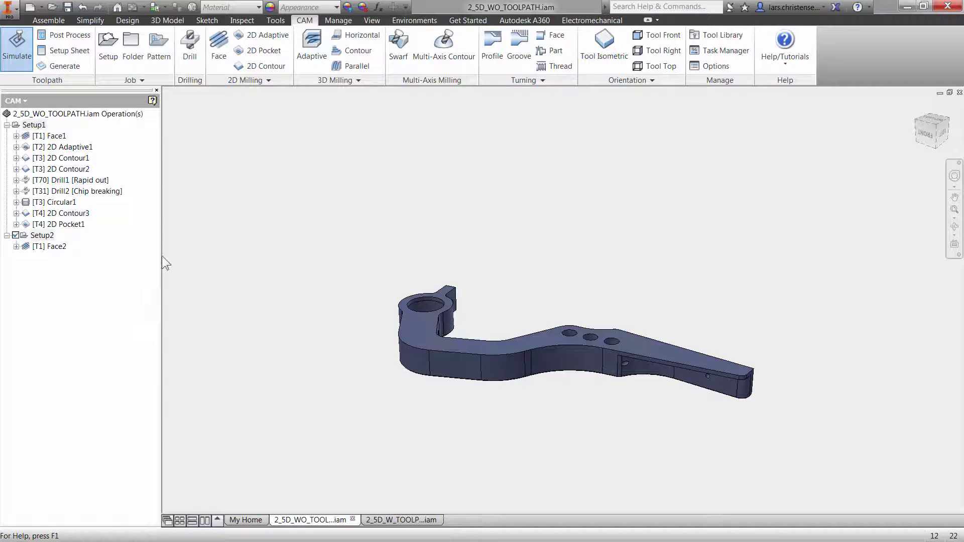
Open post-processing for Setup1 with the haas.cps - Generic HAAS post configuration.
{"action": "left_click", "coordinate": [31, 125]}
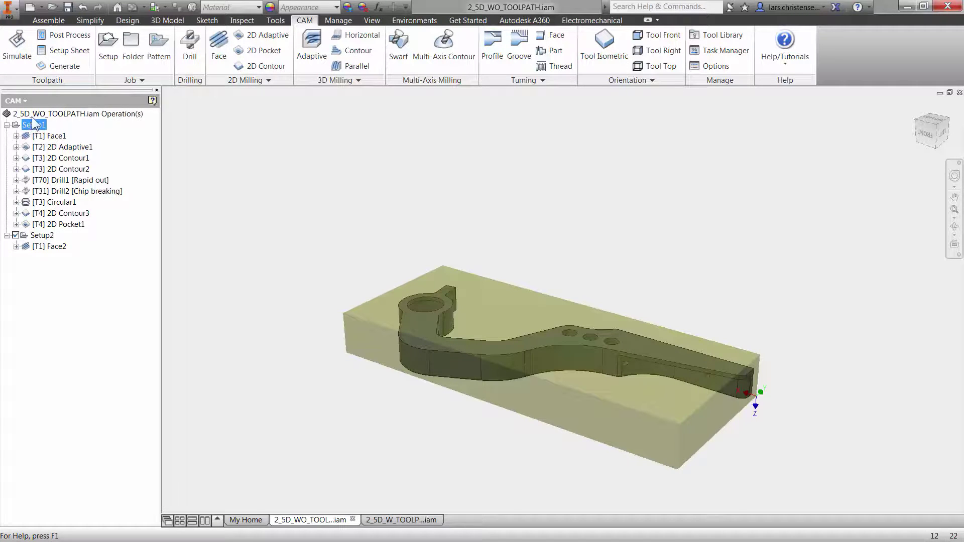
{"action": "left_click", "coordinate": [65, 35]}
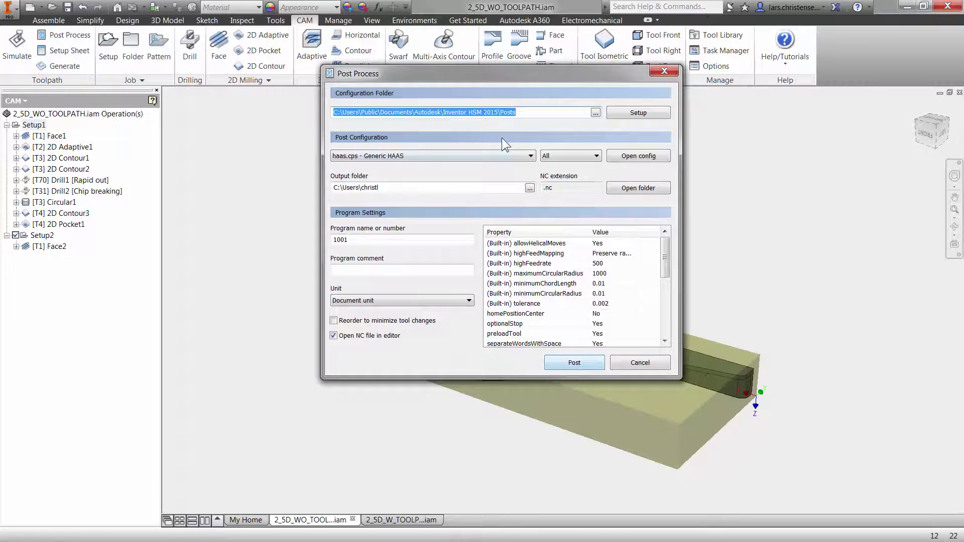
{"action": "left_click", "coordinate": [523, 152]}
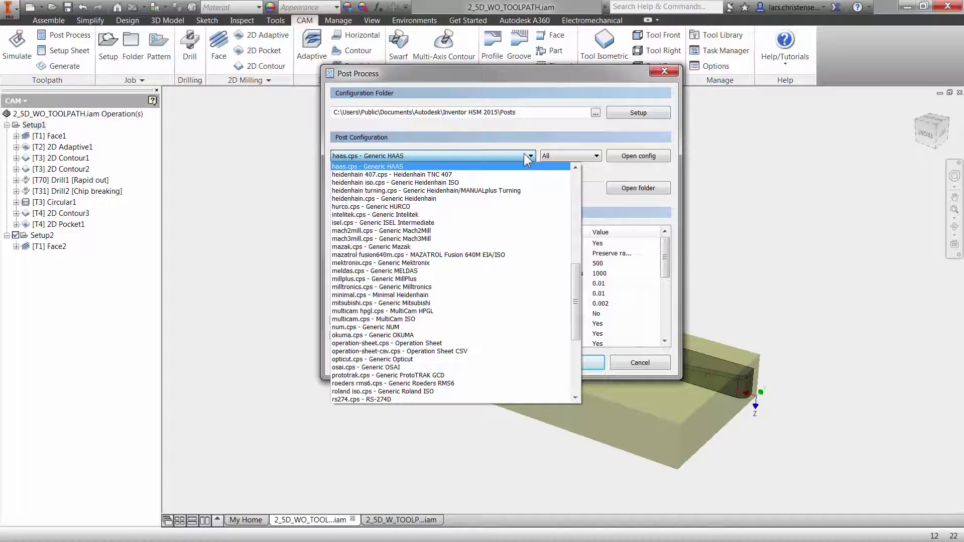
{"action": "left_click", "coordinate": [509, 160]}
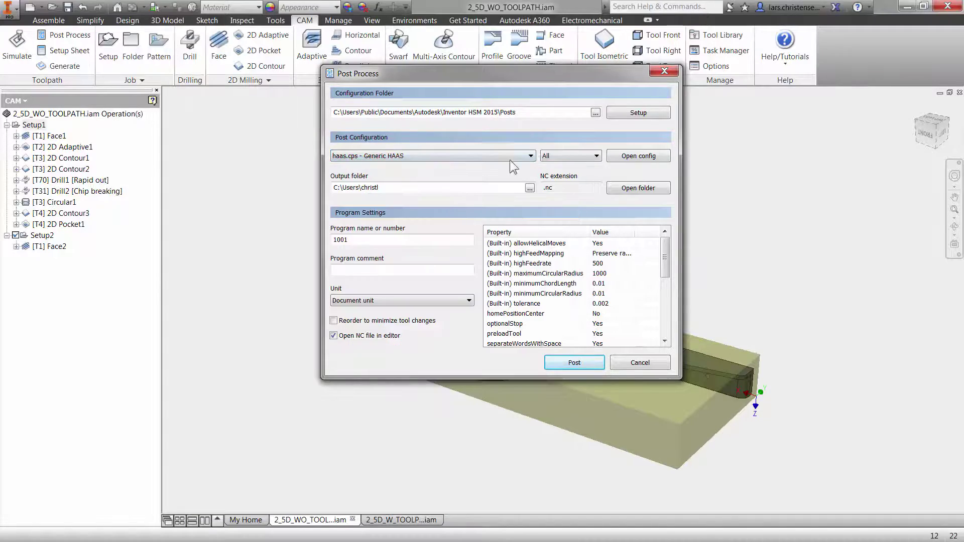